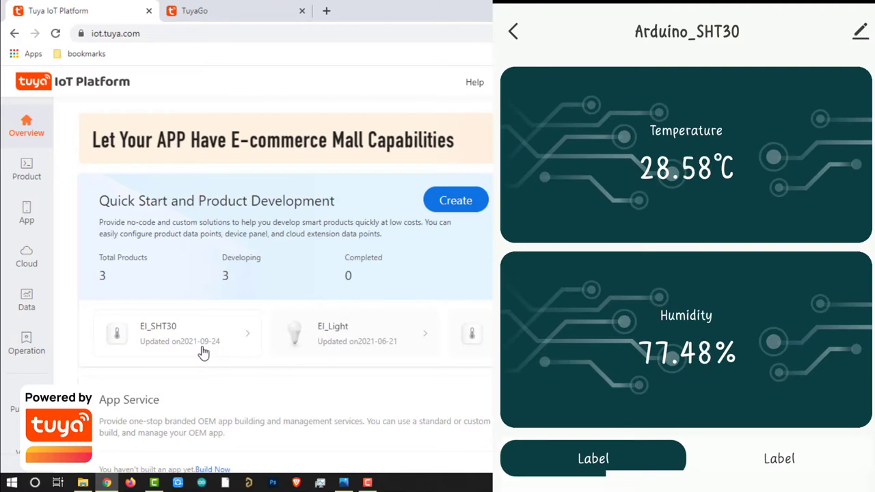
- Look over the account registration form, switch to signing in and log in to the Tuya IoT Platform with the prefilled account
{"action": "left_click", "coordinate": [367, 482]}
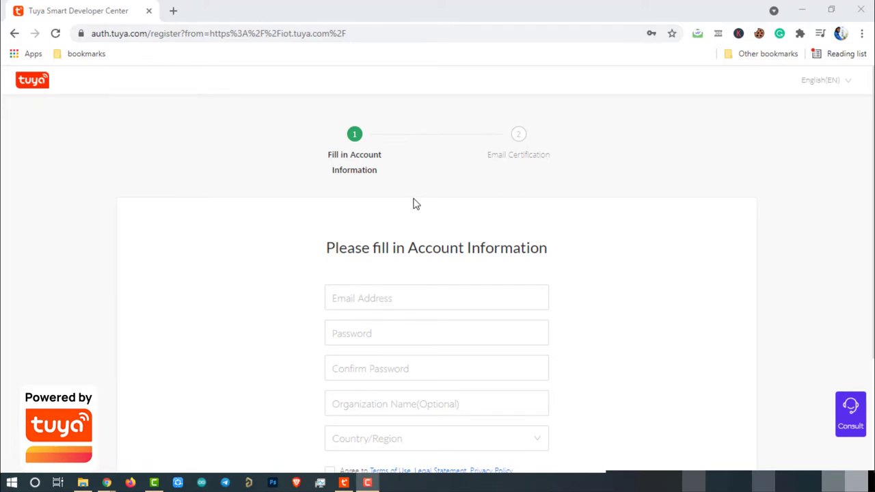
{"action": "scroll", "coordinate": [416, 203], "scroll_direction": "down", "scroll_amount": 1}
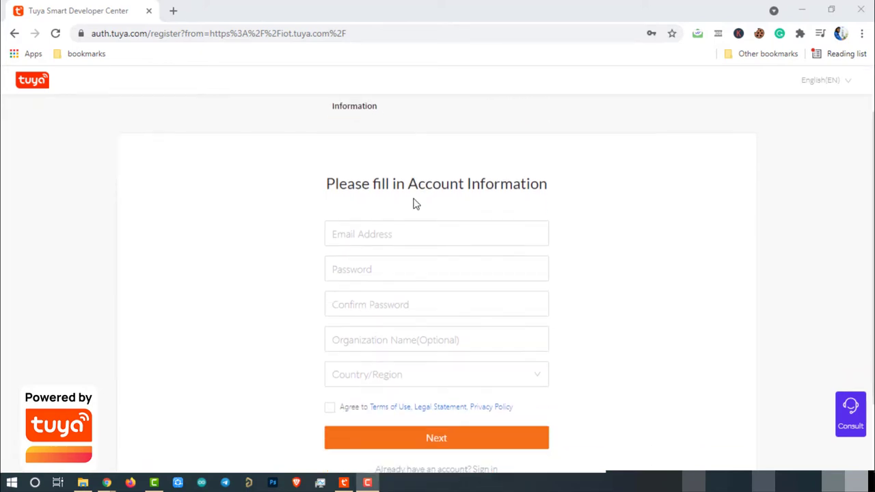
{"action": "scroll", "coordinate": [415, 203], "scroll_direction": "down", "scroll_amount": 1}
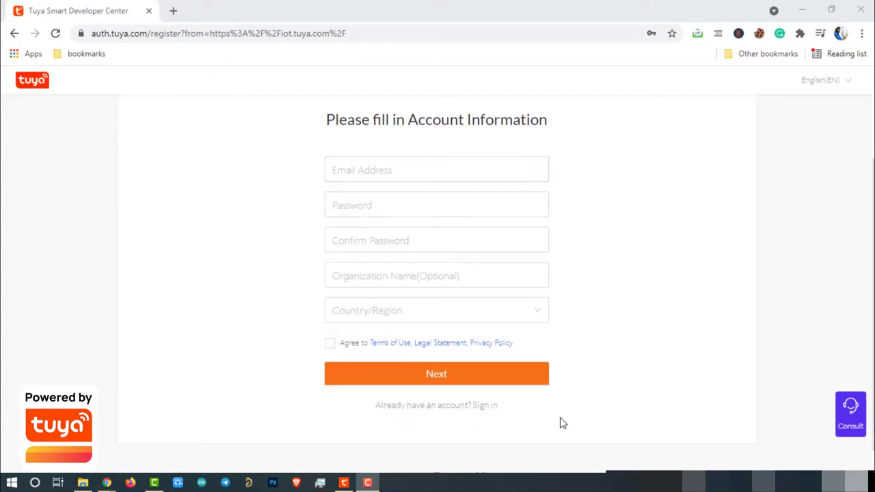
{"action": "left_click", "coordinate": [485, 406]}
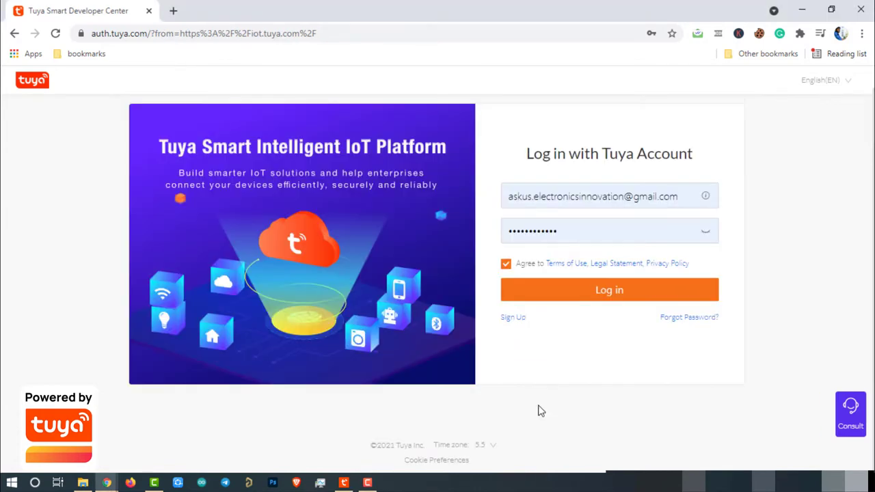
{"action": "left_click", "coordinate": [644, 314]}
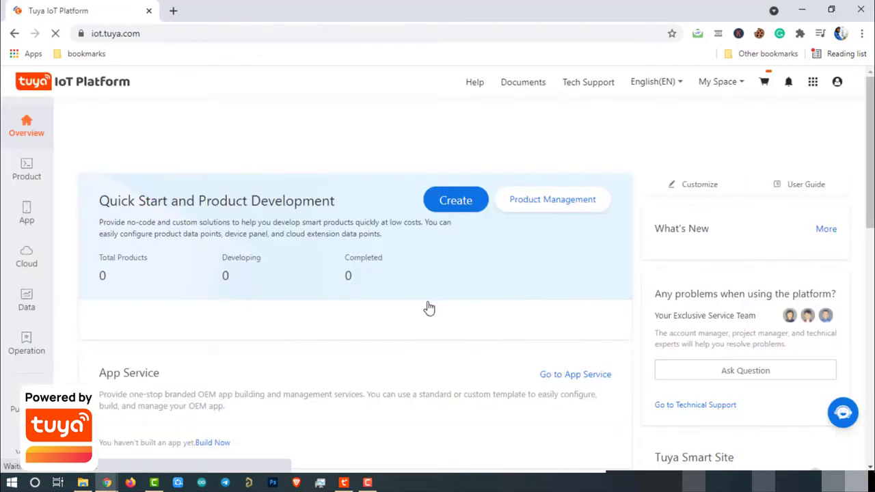
- Start a new product in the Sensors category as a Temp & Humidity Sensor, using the custom Temperature and Humidity Sensor solution
{"action": "mouse_move", "coordinate": [647, 84]}
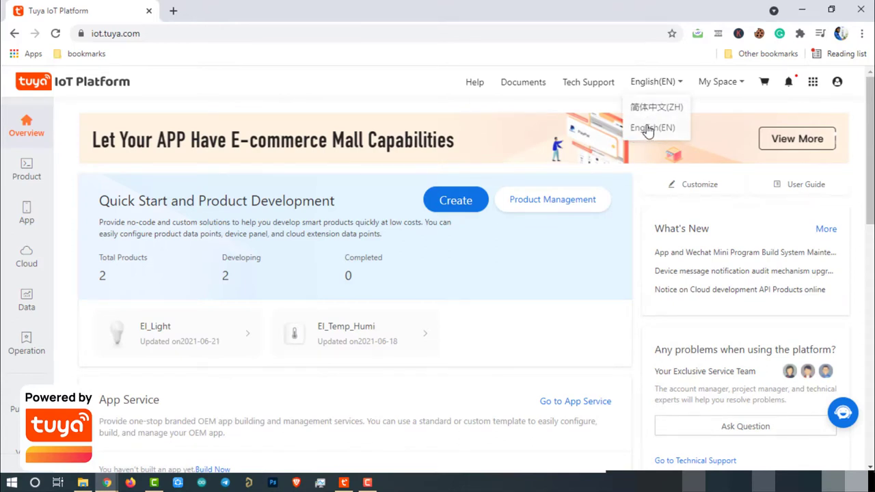
{"action": "left_click", "coordinate": [451, 200]}
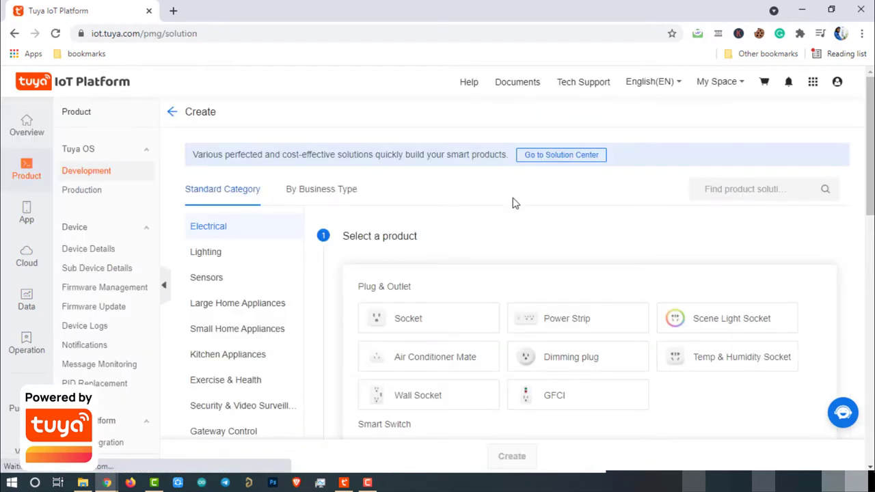
{"action": "left_click", "coordinate": [206, 280]}
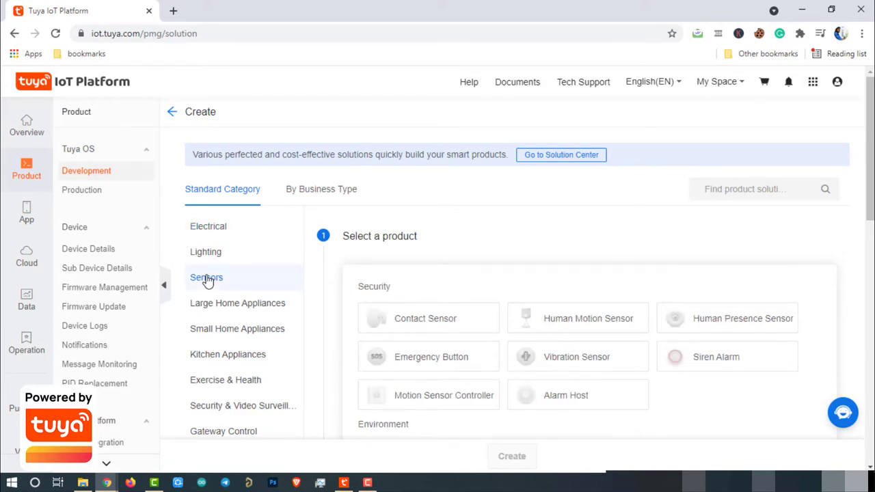
{"action": "scroll", "coordinate": [537, 239], "scroll_direction": "down", "scroll_amount": 2}
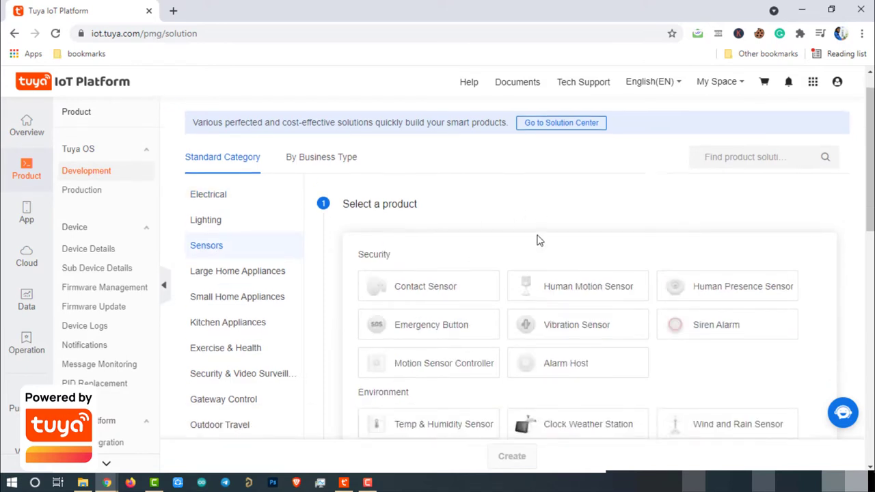
{"action": "left_click_drag", "start_coordinate": [372, 298], "coordinate": [407, 297]}
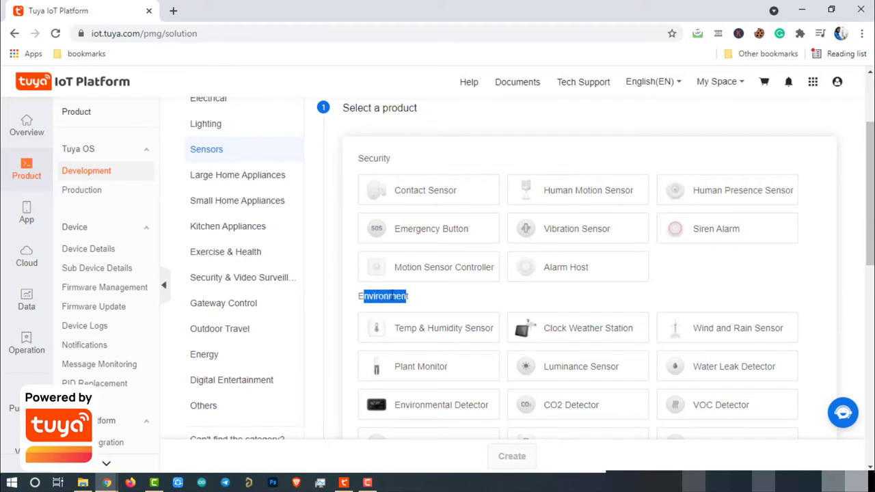
{"action": "left_click_drag", "start_coordinate": [352, 302], "coordinate": [419, 295]}
{"action": "left_click", "coordinate": [420, 298]}
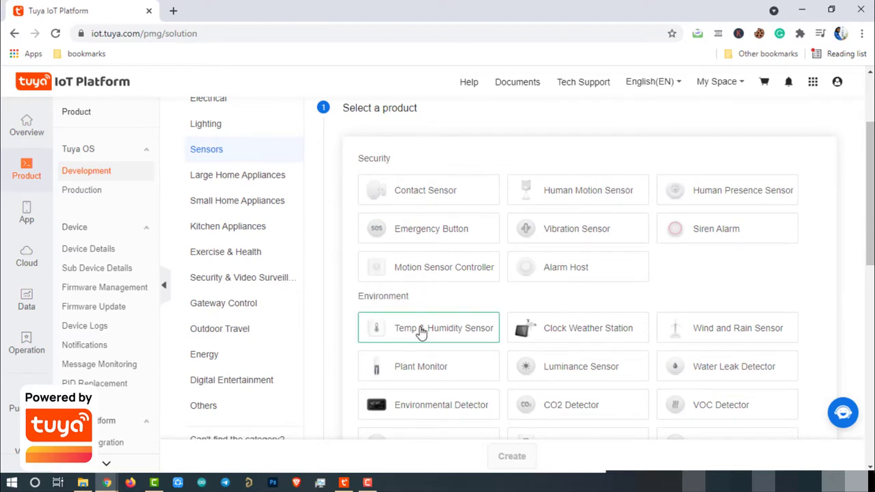
{"action": "left_click", "coordinate": [421, 332]}
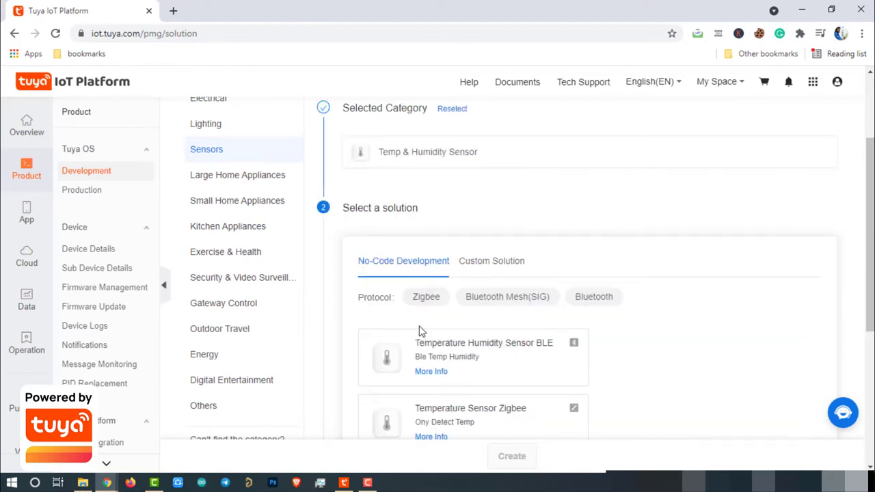
{"action": "left_click", "coordinate": [495, 262]}
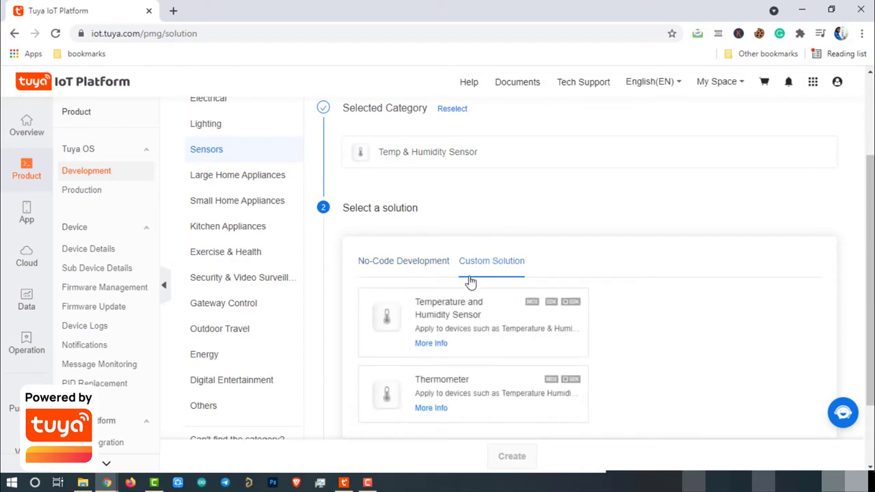
{"action": "left_click", "coordinate": [471, 313]}
- Create the product as EI_SHT30 with model ESP8266_Arduino, keeping the WiFi-Bluetooth protocol and Low Power Consumption
{"action": "type", "text": "E"}
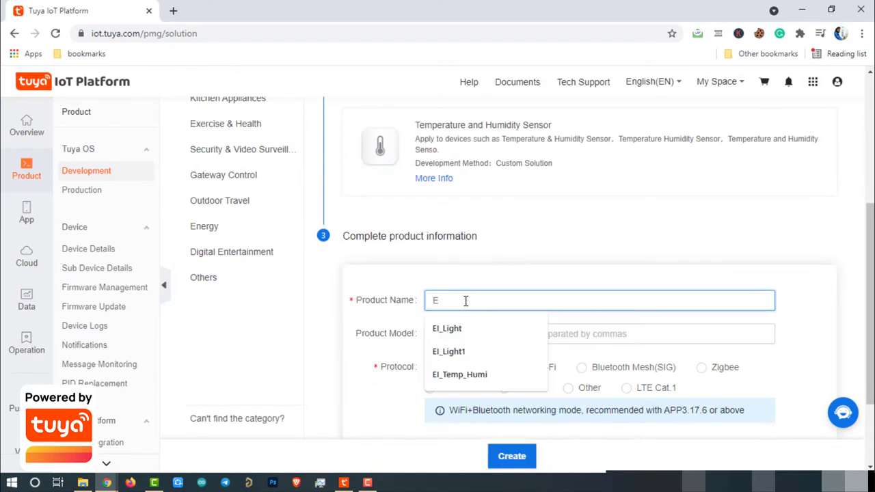
{"action": "type", "text": "l_SHT30"}
{"action": "left_click", "coordinate": [462, 334]}
{"action": "type", "text": "ESP8"}
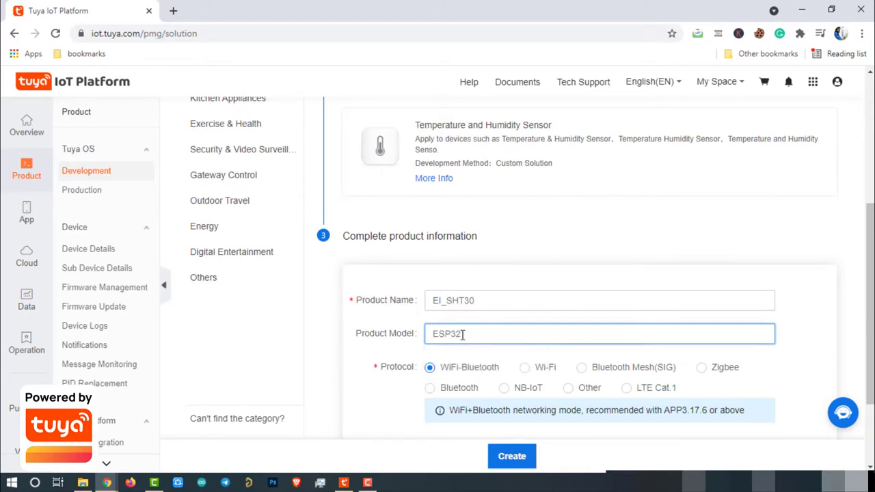
{"action": "type", "text": "266_Arduino"}
{"action": "scroll", "coordinate": [470, 313], "scroll_direction": "down", "scroll_amount": 1}
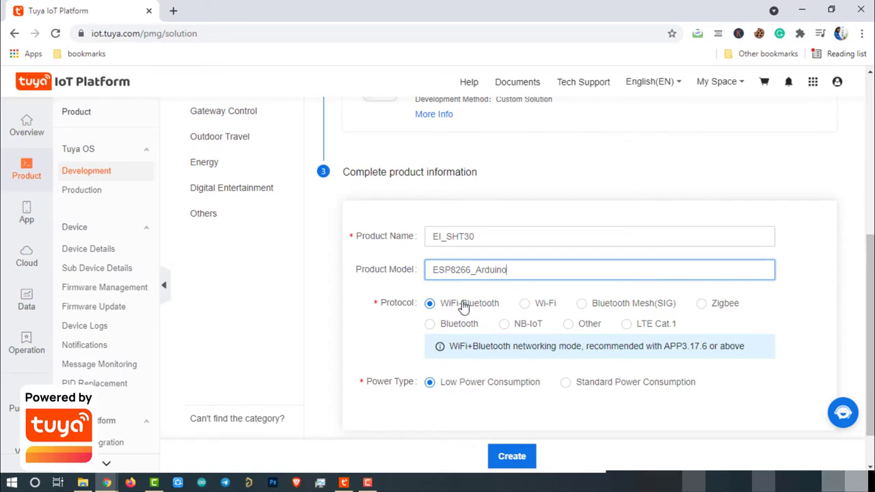
{"action": "scroll", "coordinate": [461, 309], "scroll_direction": "down", "scroll_amount": 1}
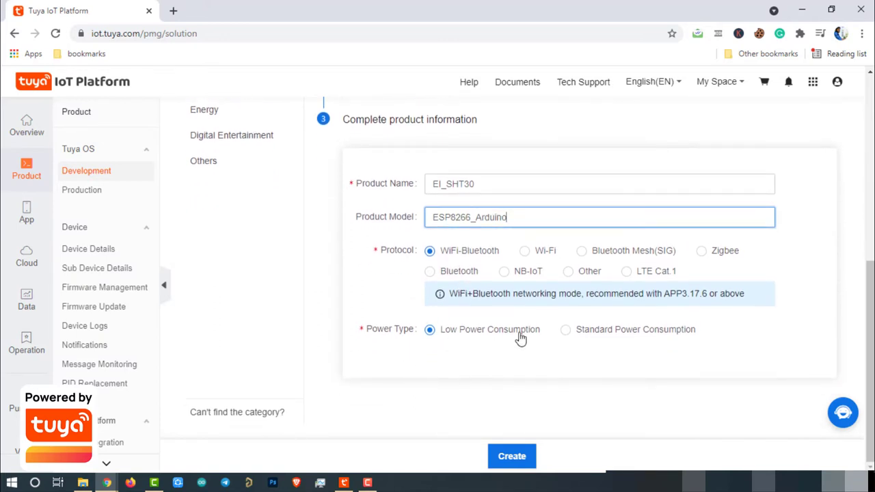
{"action": "left_click", "coordinate": [510, 463]}
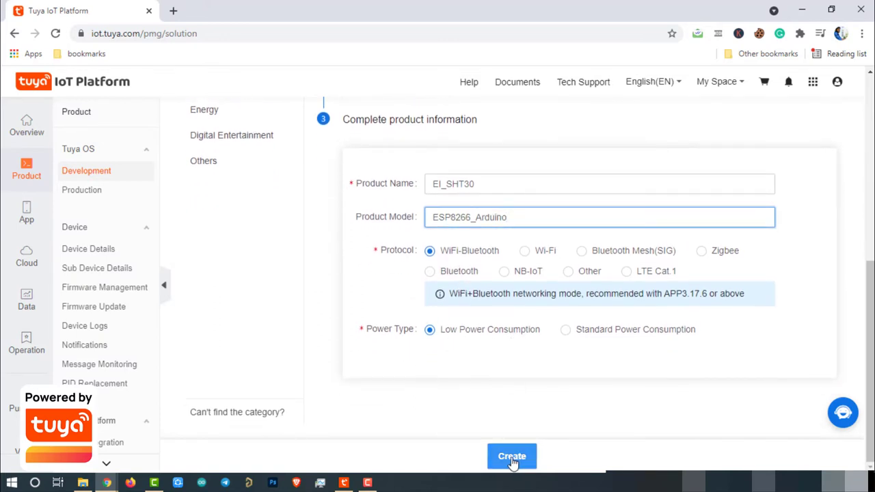
{"action": "left_click", "coordinate": [512, 463]}
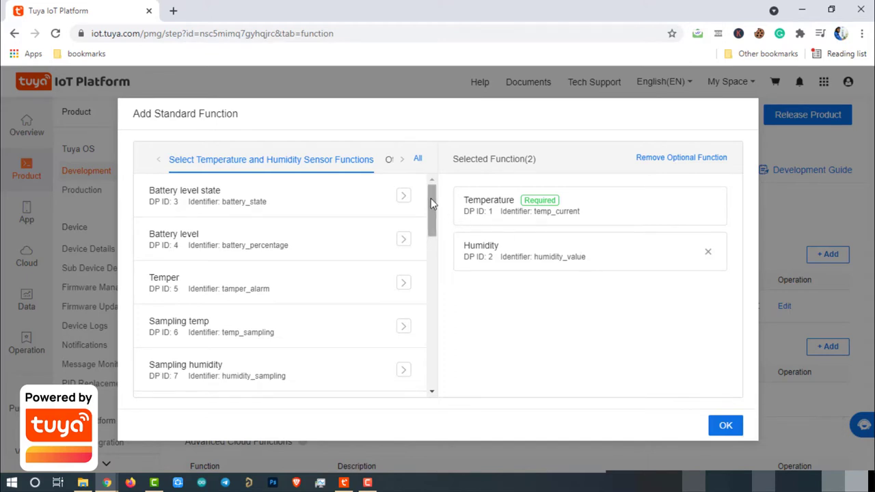
- Accept Temperature and Humidity as the standard functions and copy the new product's PID
{"action": "mouse_move", "coordinate": [431, 198]}
{"action": "left_mouse_down"}
{"action": "mouse_move", "coordinate": [426, 377]}
{"action": "mouse_move", "coordinate": [431, 199]}
{"action": "left_mouse_up"}
{"action": "left_click", "coordinate": [723, 428]}
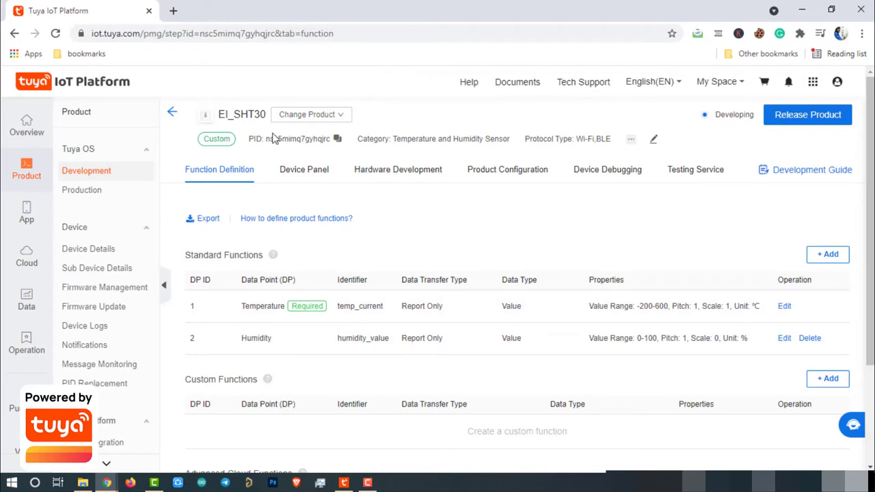
{"action": "left_click_drag", "start_coordinate": [266, 138], "coordinate": [331, 139]}
{"action": "left_click", "coordinate": [299, 139]}
{"action": "left_click_drag", "start_coordinate": [266, 138], "coordinate": [331, 139]}
{"action": "right_click", "coordinate": [335, 139]}
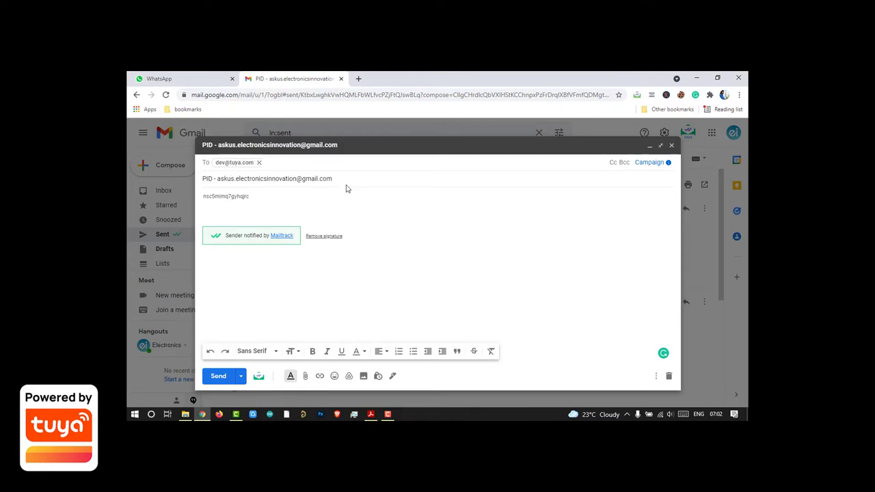
- Check the Gmail draft to Tuya for the account e-mail in its subject and the product PID in its body
{"action": "left_click_drag", "start_coordinate": [349, 179], "coordinate": [219, 179]}
{"action": "left_click", "coordinate": [274, 200]}
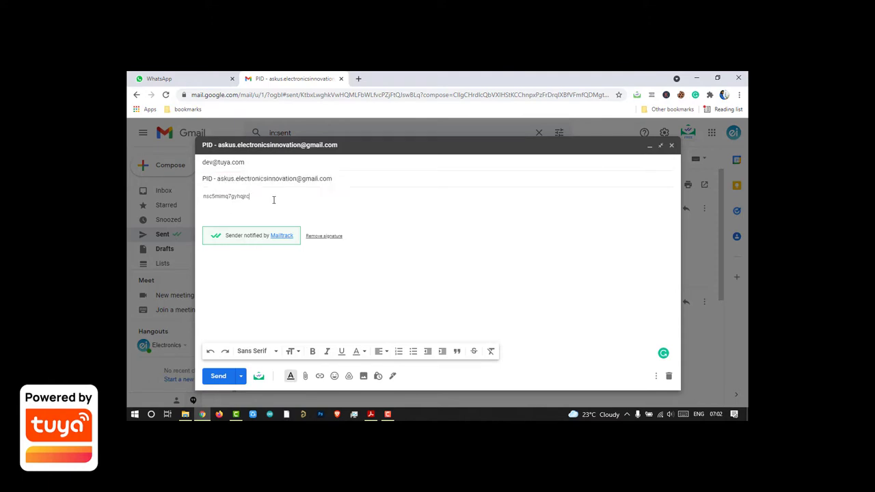
{"action": "left_click_drag", "start_coordinate": [279, 193], "coordinate": [195, 196]}
{"action": "left_click", "coordinate": [346, 213]}
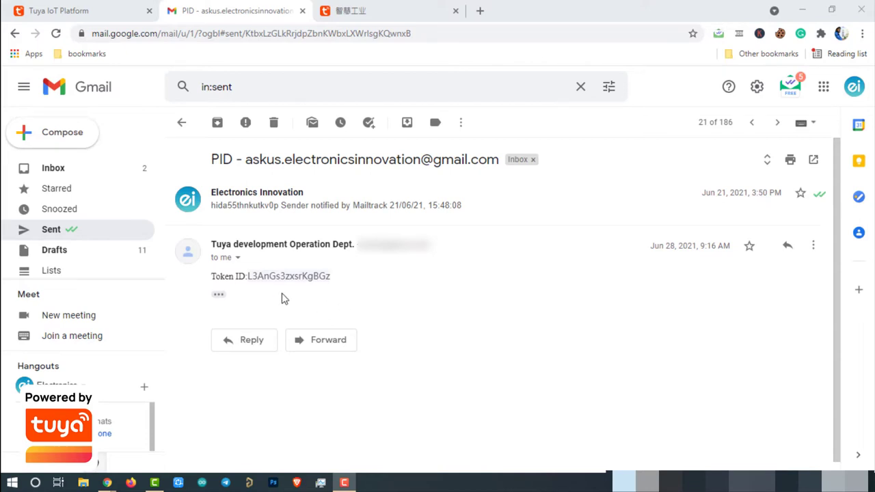
- Switch to the Tuya PMS site, review its registration form and log in with the prefilled account
{"action": "left_click", "coordinate": [385, 8]}
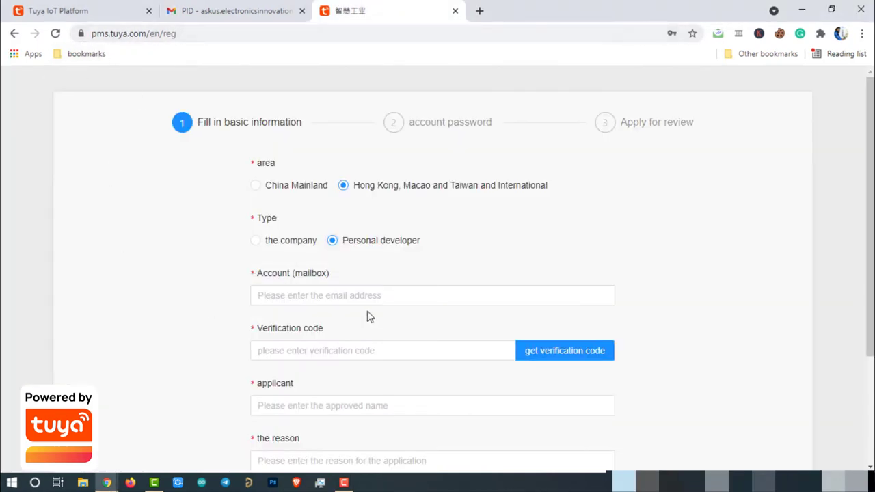
{"action": "scroll", "coordinate": [318, 293], "scroll_direction": "down", "scroll_amount": 3}
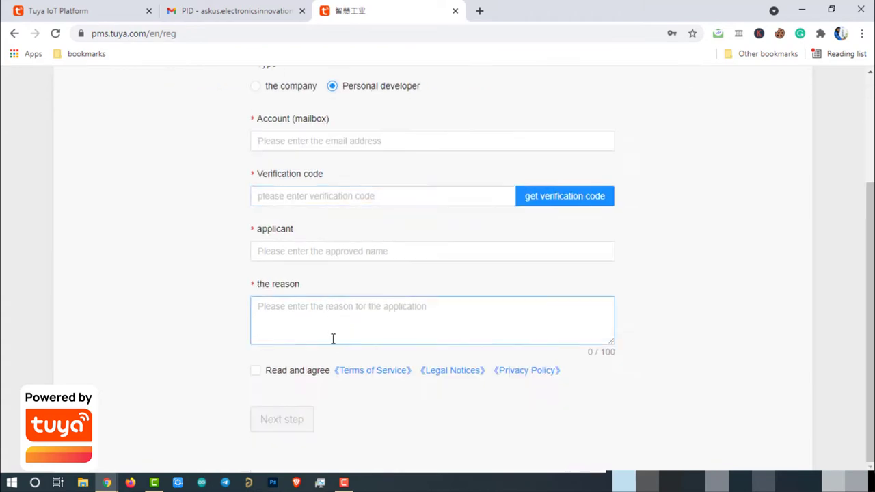
{"action": "scroll", "coordinate": [333, 337], "scroll_direction": "up", "scroll_amount": 3}
{"action": "scroll", "coordinate": [632, 255], "scroll_direction": "down", "scroll_amount": 2}
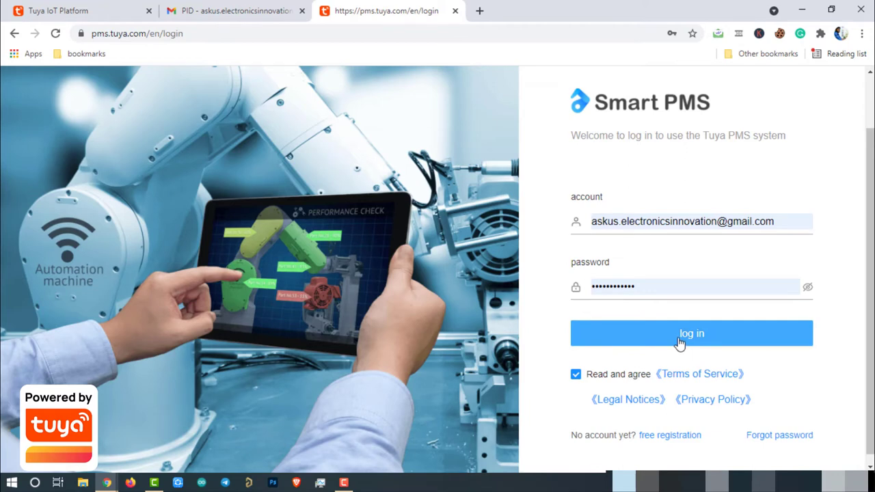
{"action": "left_click", "coordinate": [679, 338]}
- Go to Activation Code Verification in Smart PMS, paste the production certificate token and confirm it
{"action": "mouse_move", "coordinate": [652, 83]}
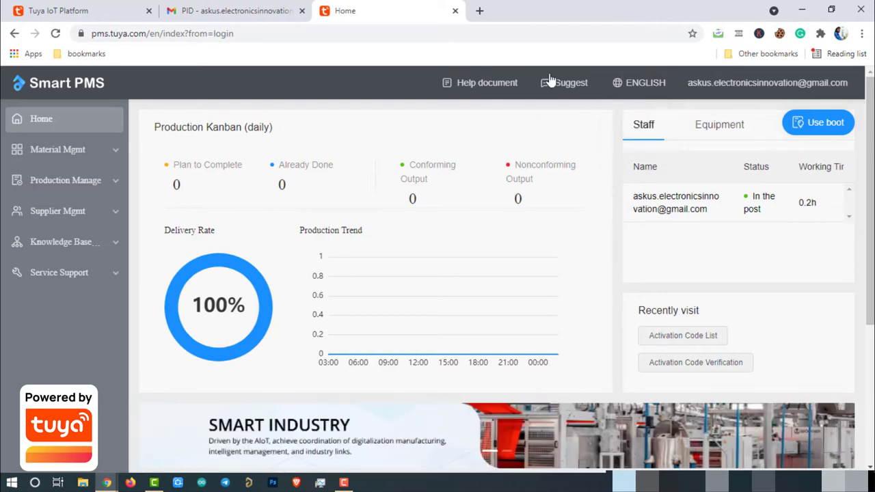
{"action": "left_click", "coordinate": [65, 184]}
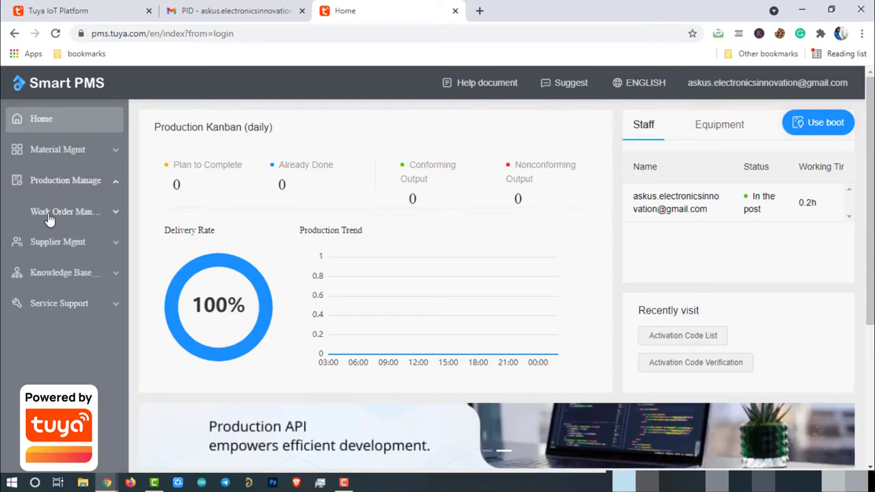
{"action": "left_click", "coordinate": [75, 214]}
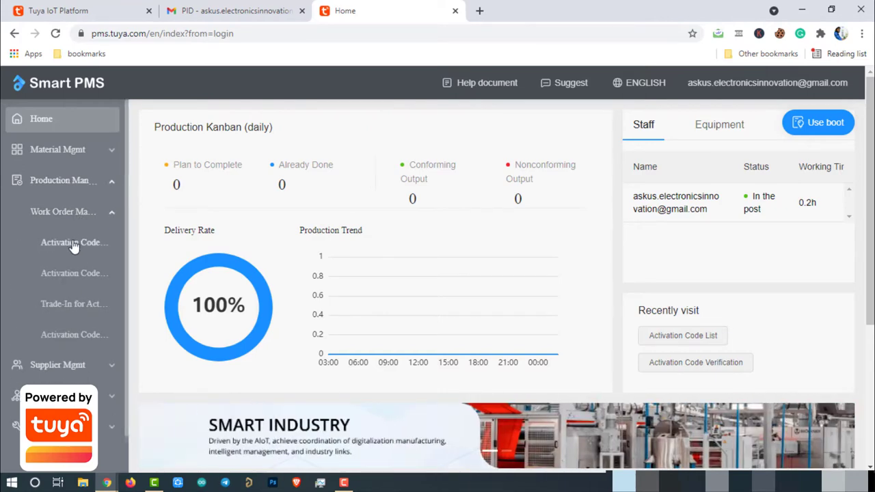
{"action": "left_click", "coordinate": [68, 243]}
{"action": "left_click", "coordinate": [296, 197]}
{"action": "key", "text": "ctrl+v"}
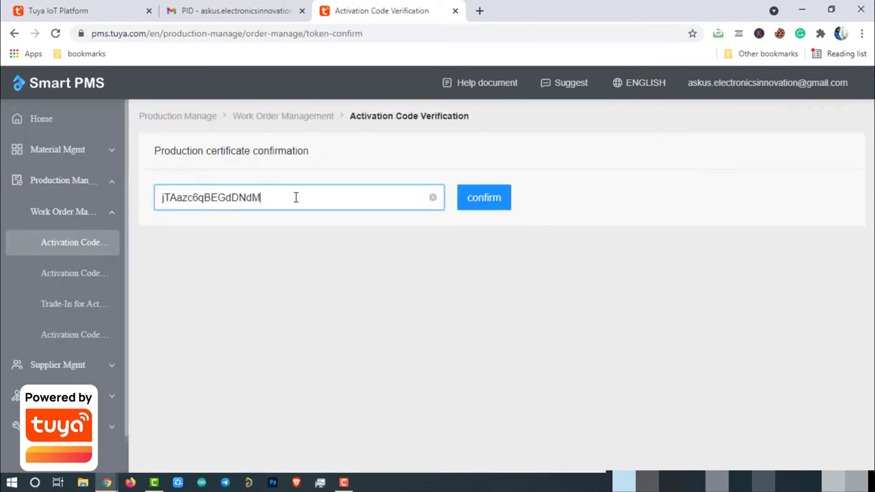
{"action": "left_click", "coordinate": [493, 197]}
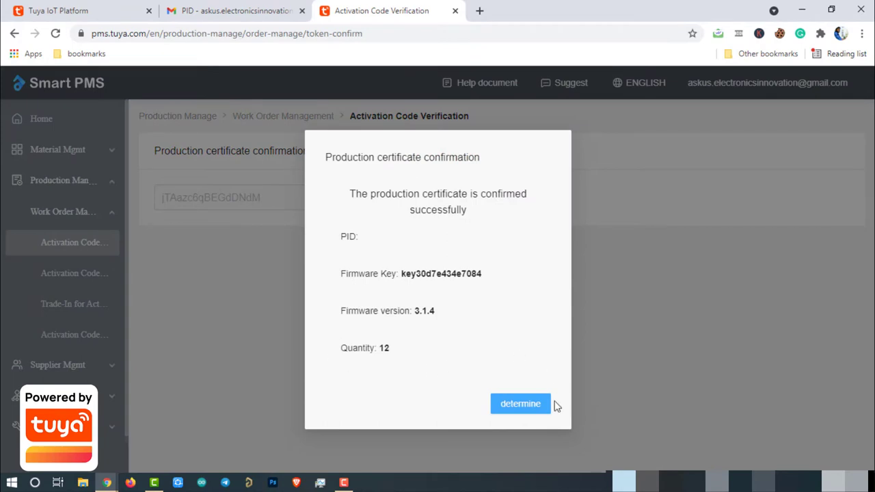
{"action": "left_click", "coordinate": [521, 404]}
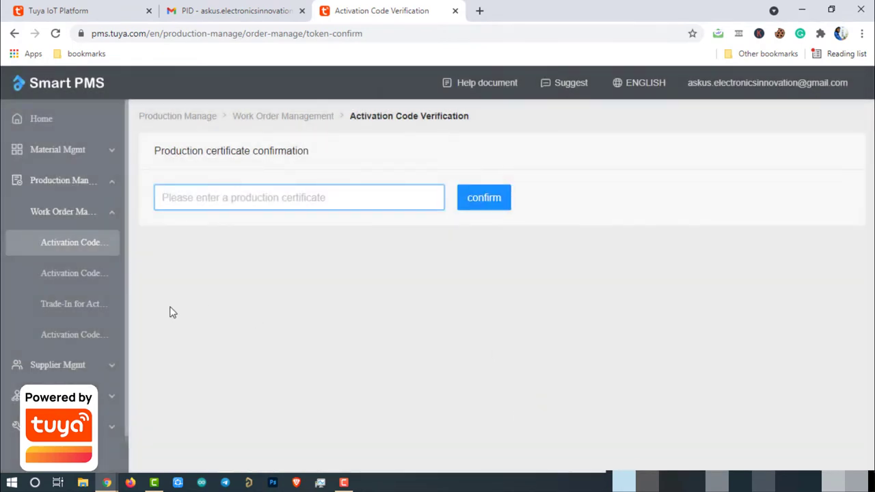
- Open the Activation Code List and examine the production certificates with their firmware names and versions
{"action": "left_click", "coordinate": [73, 335]}
{"action": "scroll", "coordinate": [311, 263], "scroll_direction": "down", "scroll_amount": 1}
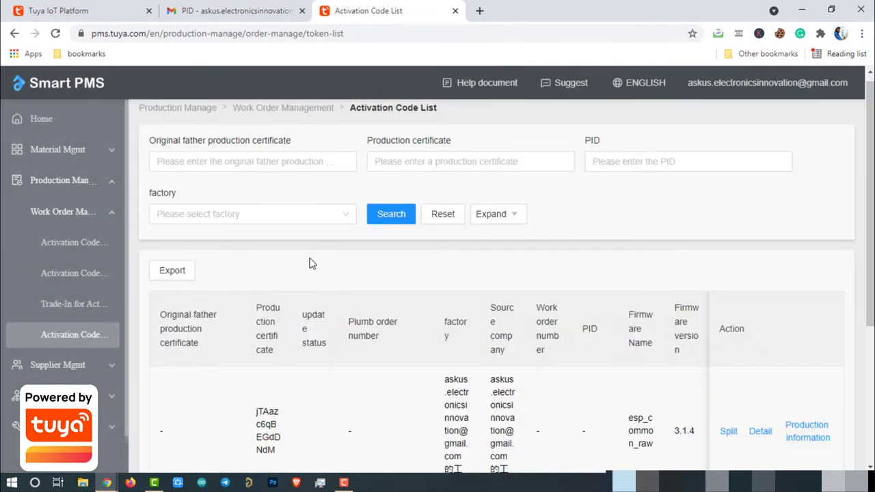
{"action": "scroll", "coordinate": [311, 263], "scroll_direction": "down", "scroll_amount": 2}
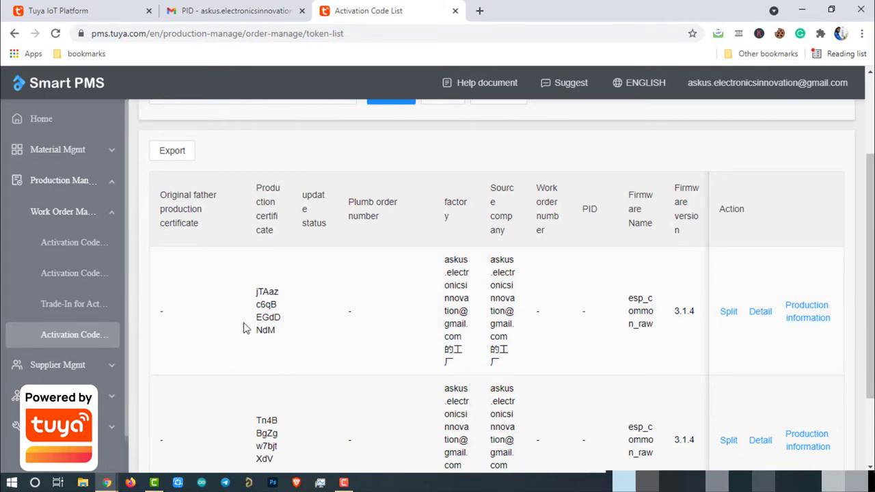
- Switch to the Tuya folder, launch the TYDA burning authorization tool and check where its language option is
{"action": "key", "text": "alt+Tab"}
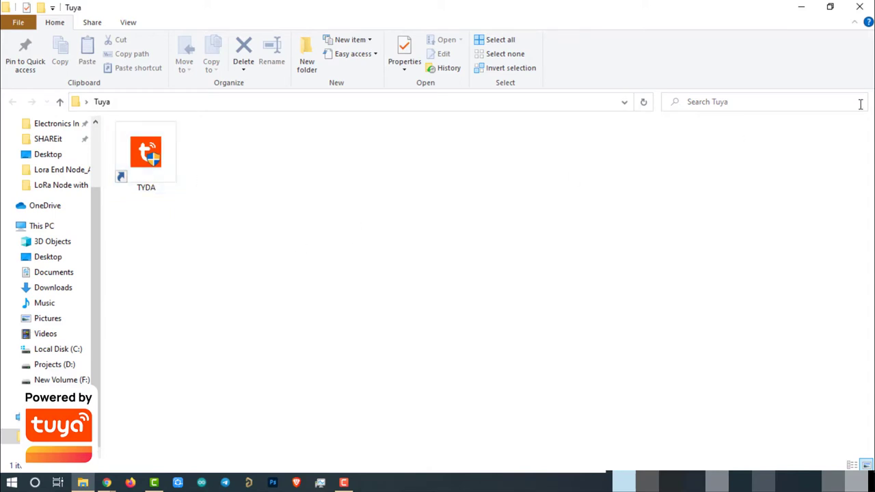
{"action": "double_click", "coordinate": [147, 154]}
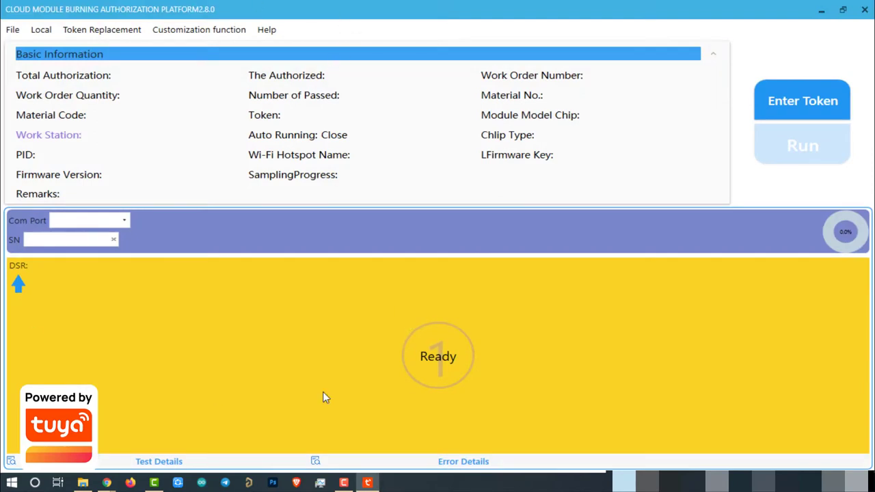
{"action": "left_click", "coordinate": [266, 30]}
{"action": "mouse_move", "coordinate": [304, 52]}
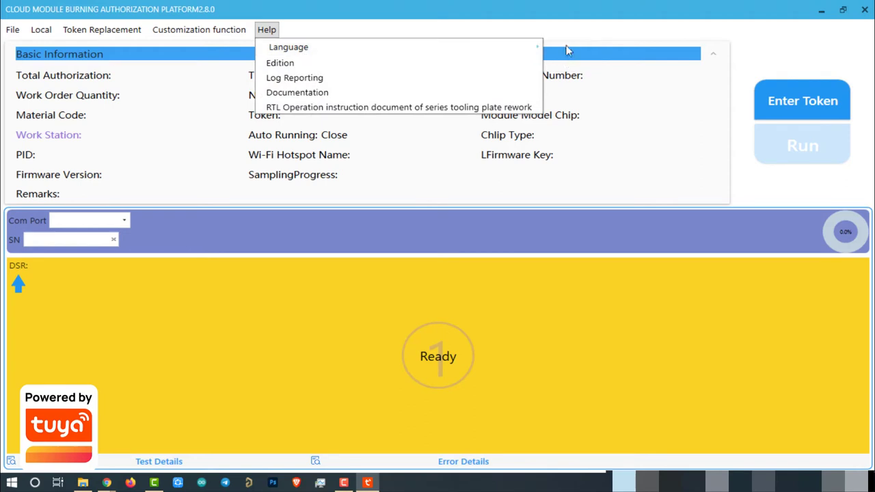
{"action": "left_click", "coordinate": [633, 32]}
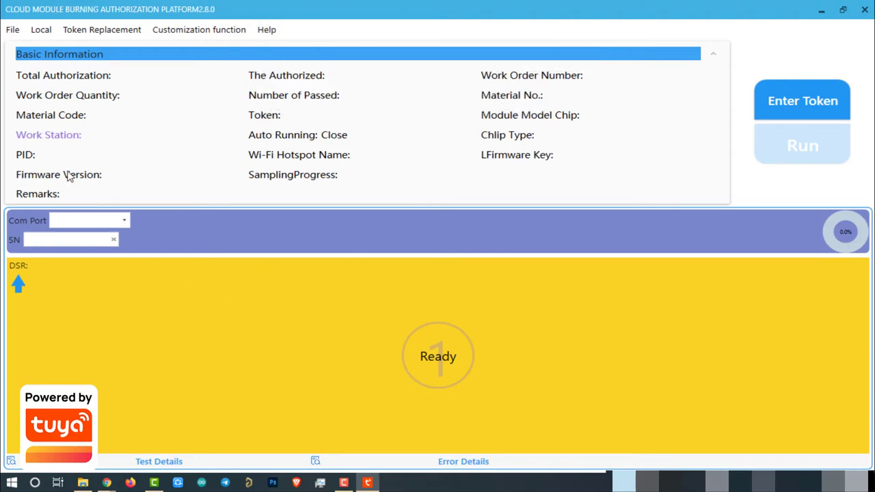
- Open the basic settings, keep the burning baud at 921600 and the test baud at 9600, and confirm them
{"action": "left_click", "coordinate": [10, 29]}
{"action": "left_click", "coordinate": [27, 46]}
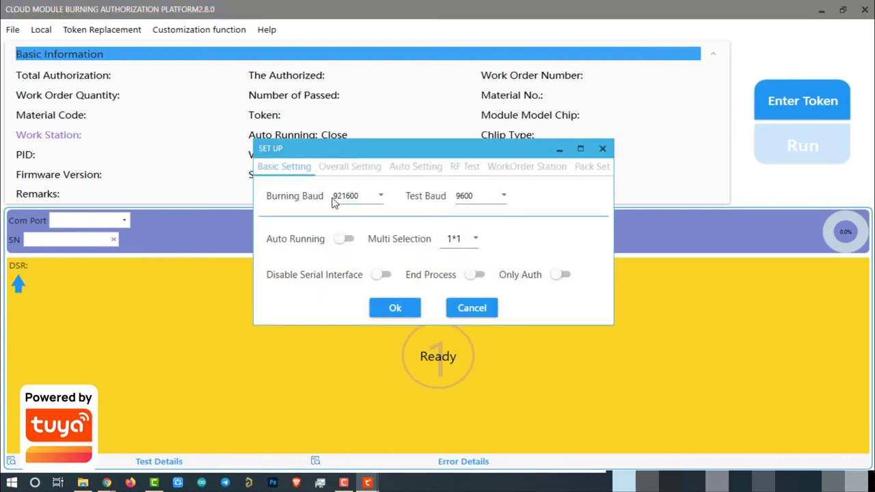
{"action": "left_click", "coordinate": [362, 198]}
{"action": "left_click", "coordinate": [354, 197]}
{"action": "left_click", "coordinate": [496, 198]}
{"action": "left_click", "coordinate": [399, 308]}
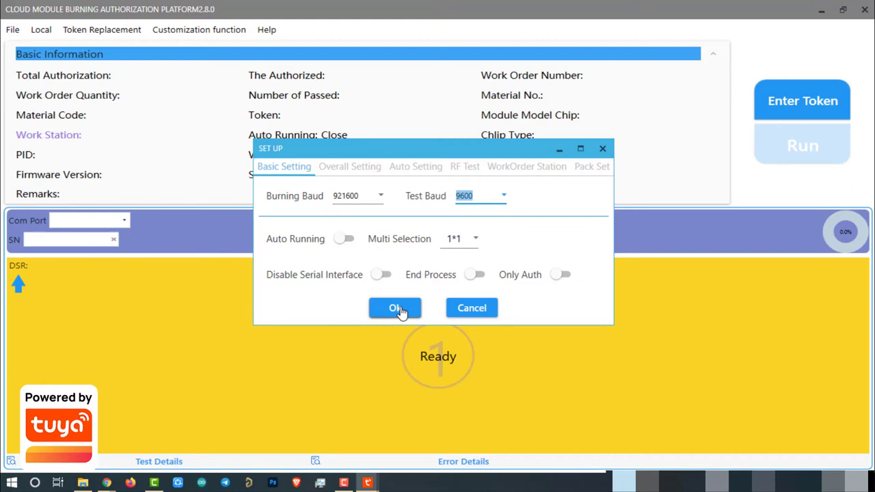
{"action": "left_click", "coordinate": [401, 310]}
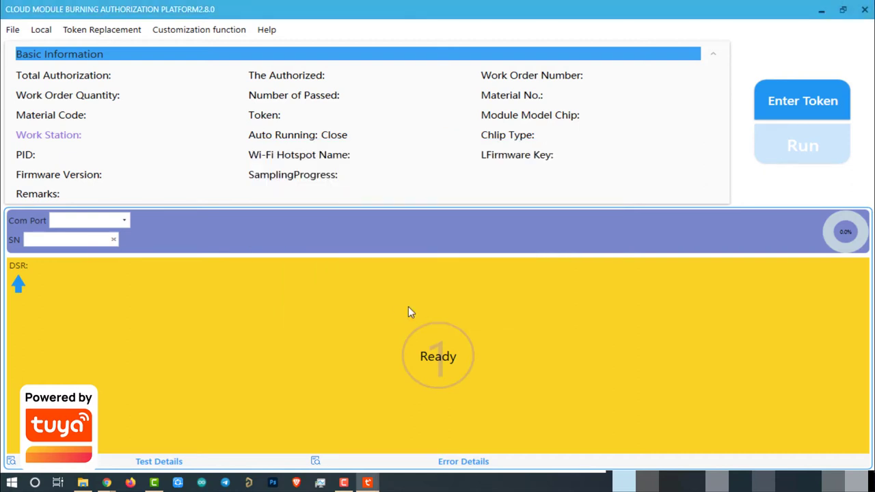
- Load the firmware by token: paste the production token, choose the Burning Authorization work station, enable Firmware Download and confirm
{"action": "left_click", "coordinate": [803, 101]}
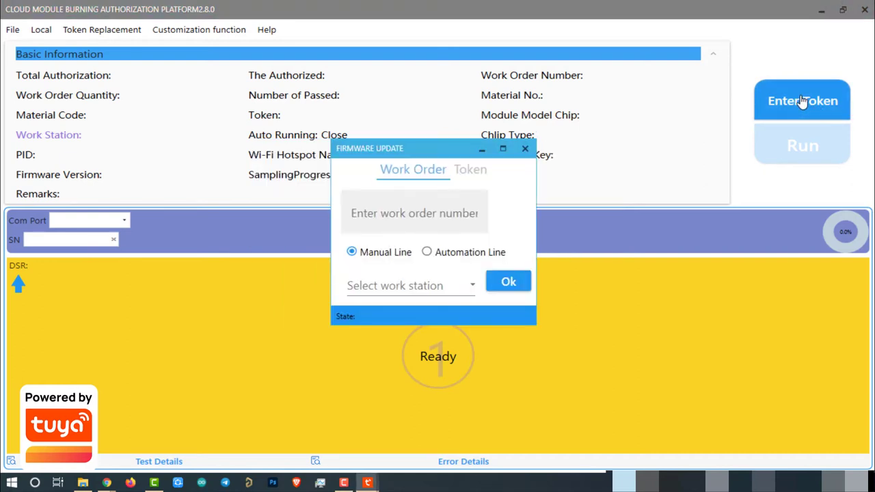
{"action": "left_click", "coordinate": [491, 171]}
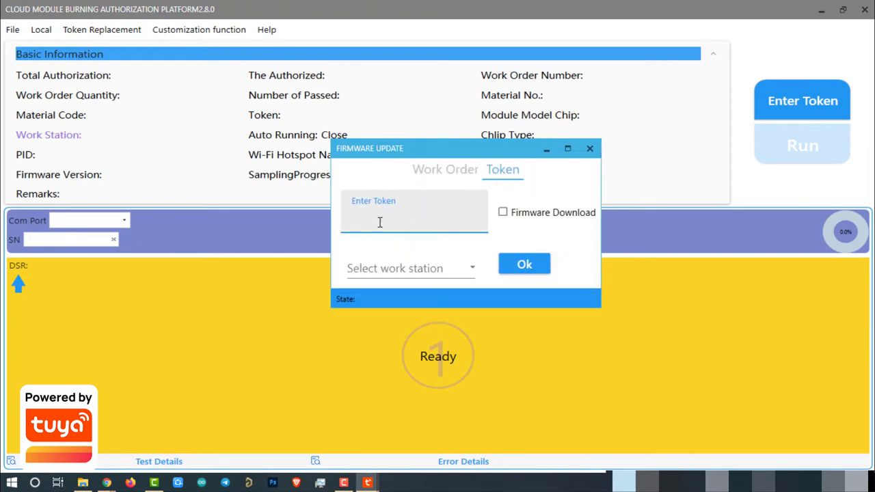
{"action": "key", "text": "ctrl+v"}
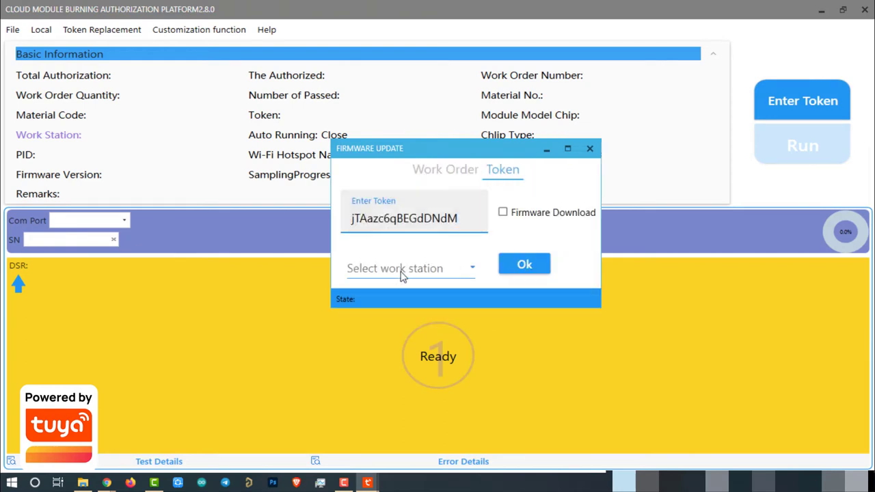
{"action": "left_click", "coordinate": [400, 271]}
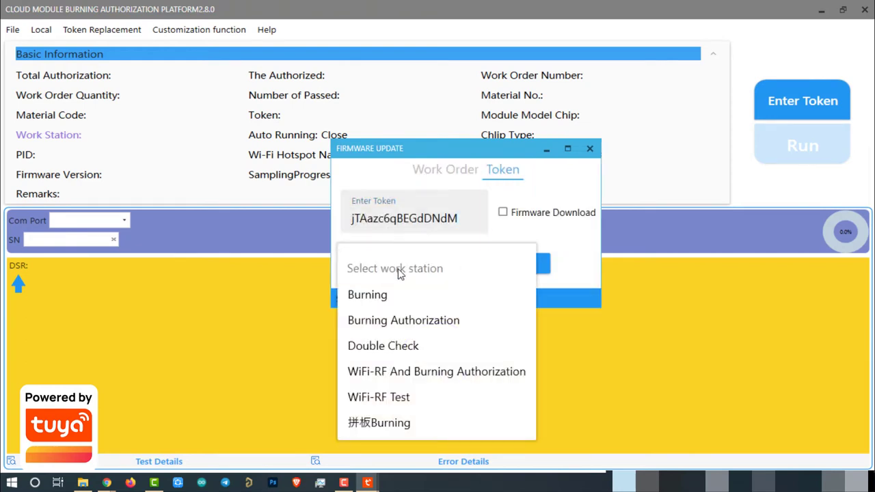
{"action": "left_click", "coordinate": [388, 322]}
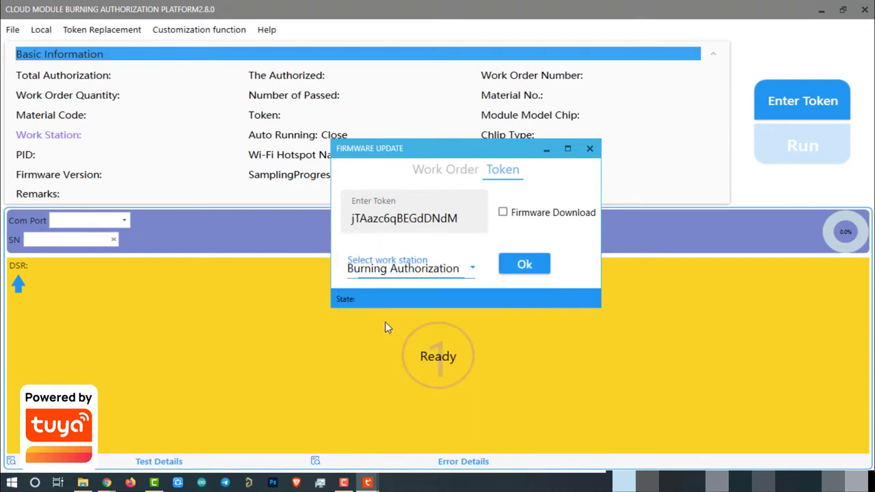
{"action": "left_click", "coordinate": [503, 213]}
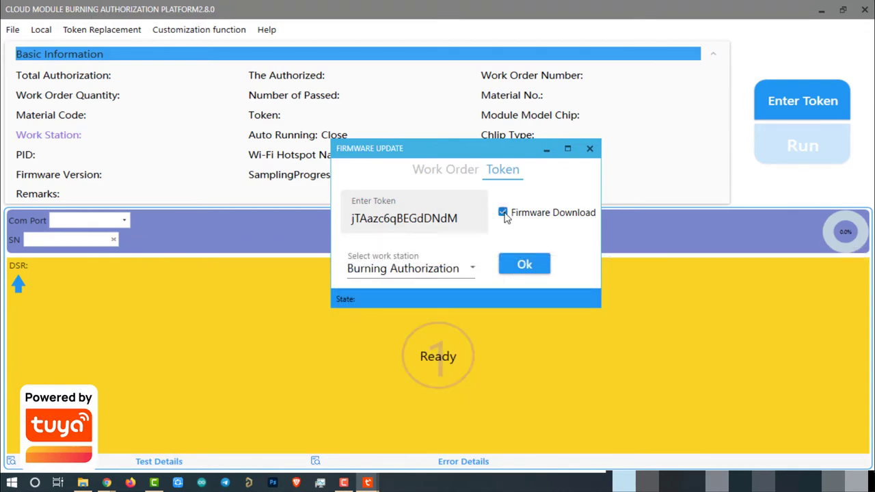
{"action": "left_click", "coordinate": [525, 266]}
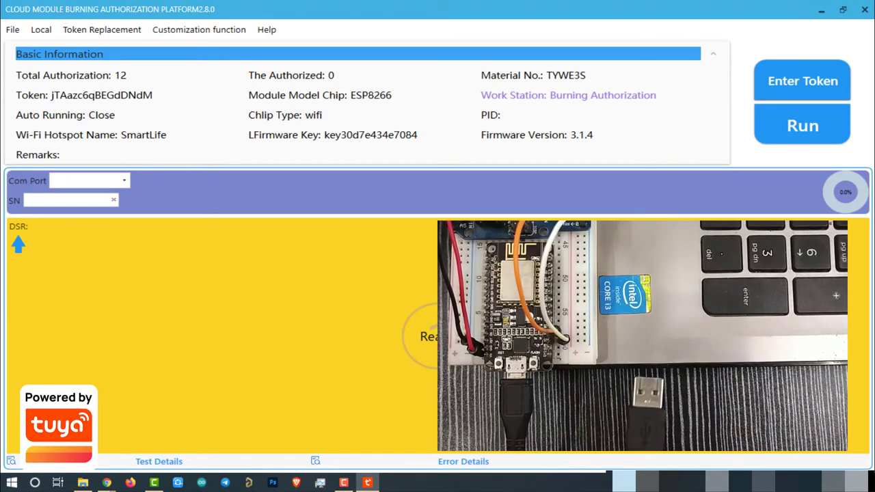
- Choose COM3 as the com port and start burning the firmware to the ESP8266 board
{"action": "left_click", "coordinate": [89, 180]}
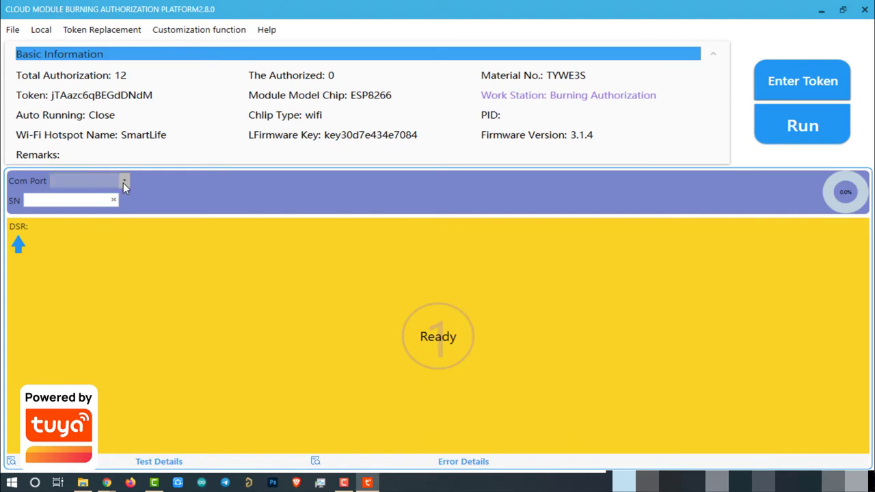
{"action": "left_click", "coordinate": [101, 201]}
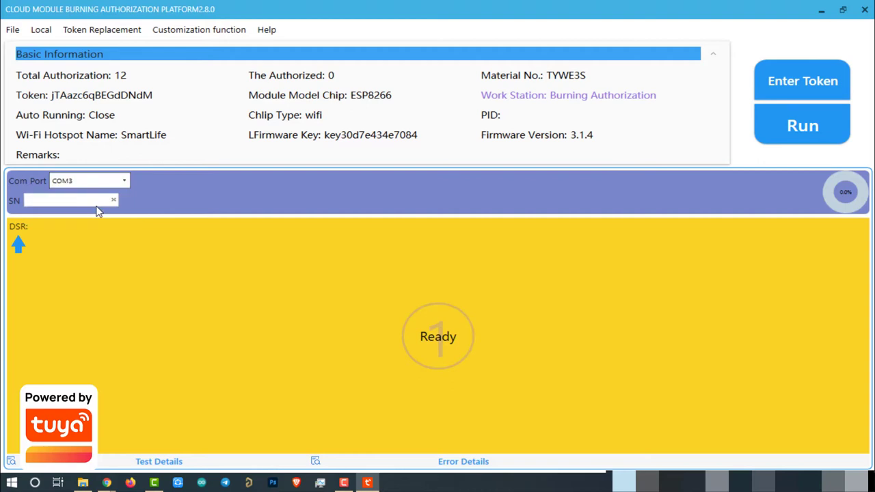
{"action": "left_click", "coordinate": [824, 132]}
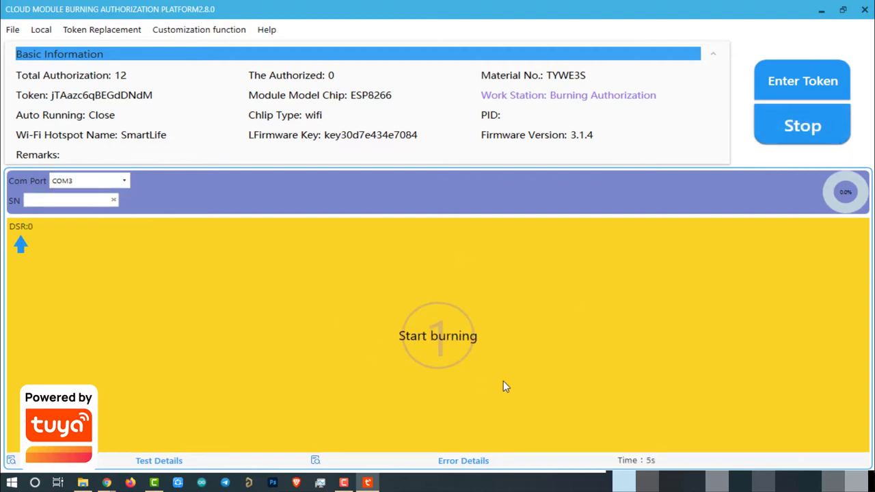